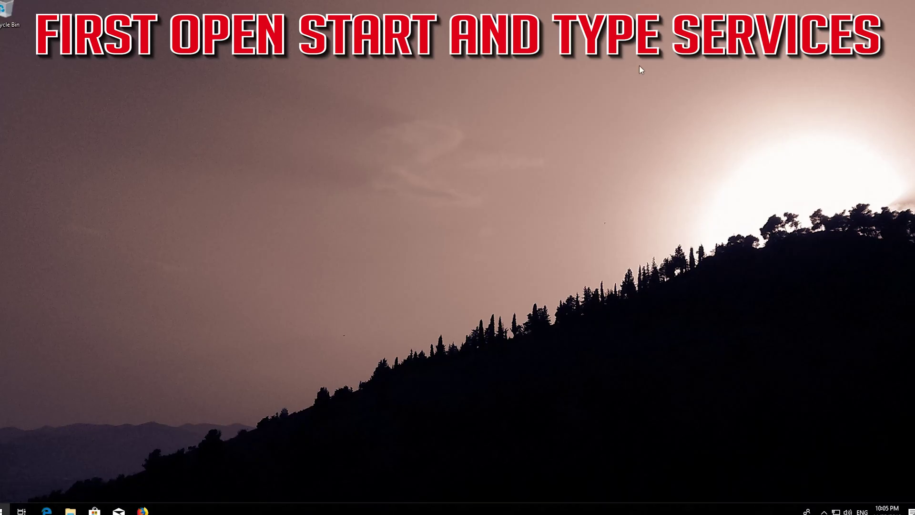
- Search 'services' from the Start menu and open the Services app
text(services)
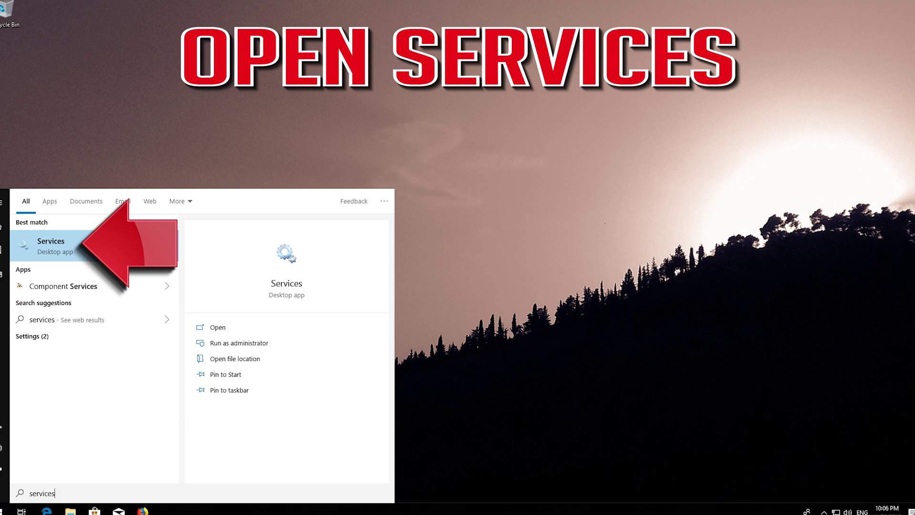
click(95, 244)
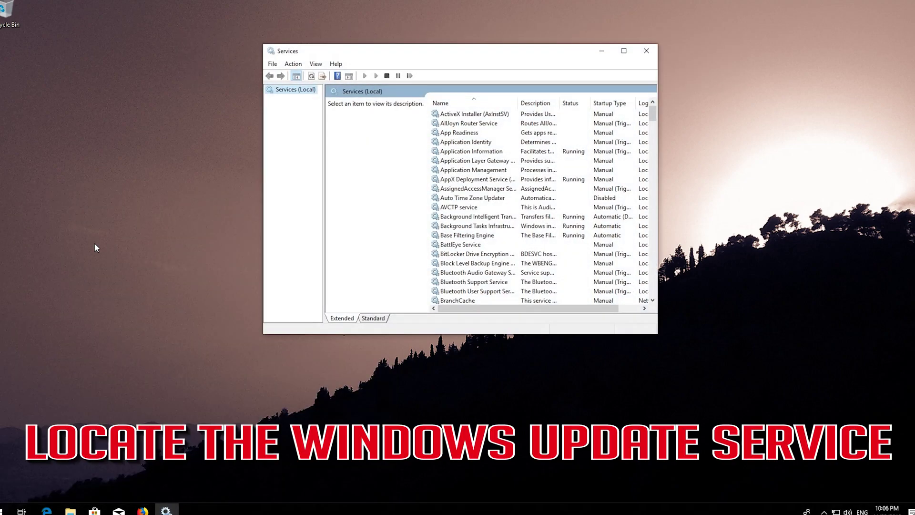
- Scroll the Services list down to Windows Update, select it and bring up its context menu
click(458, 206)
scroll(458, 206, down, 6)
scroll(458, 207, down, 20)
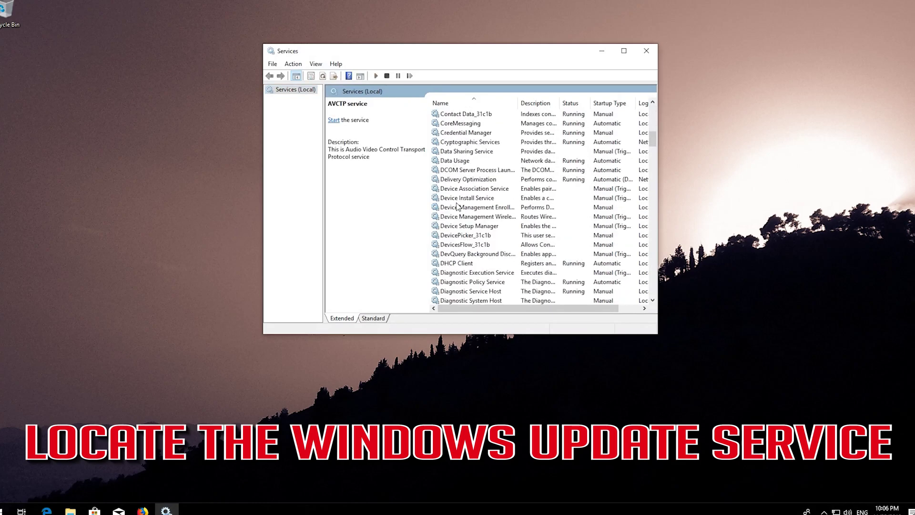
scroll(457, 207, down, 13)
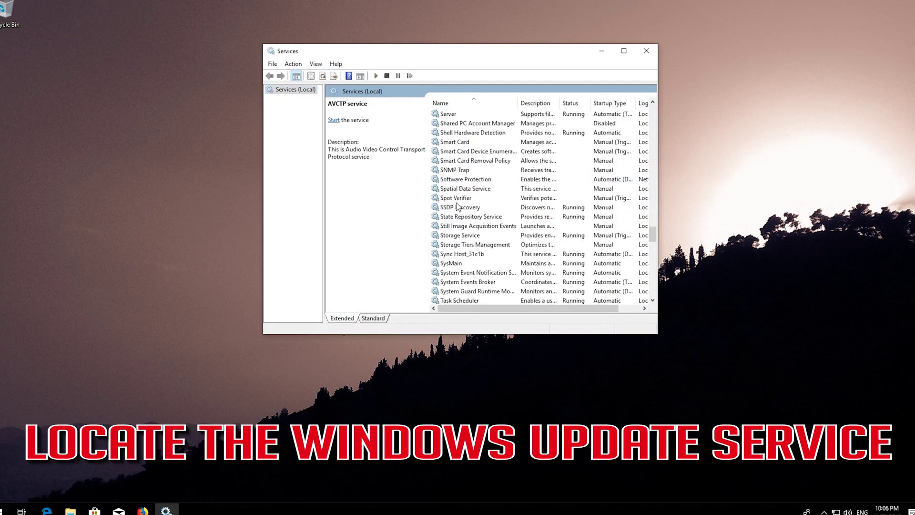
scroll(458, 207, down, 5)
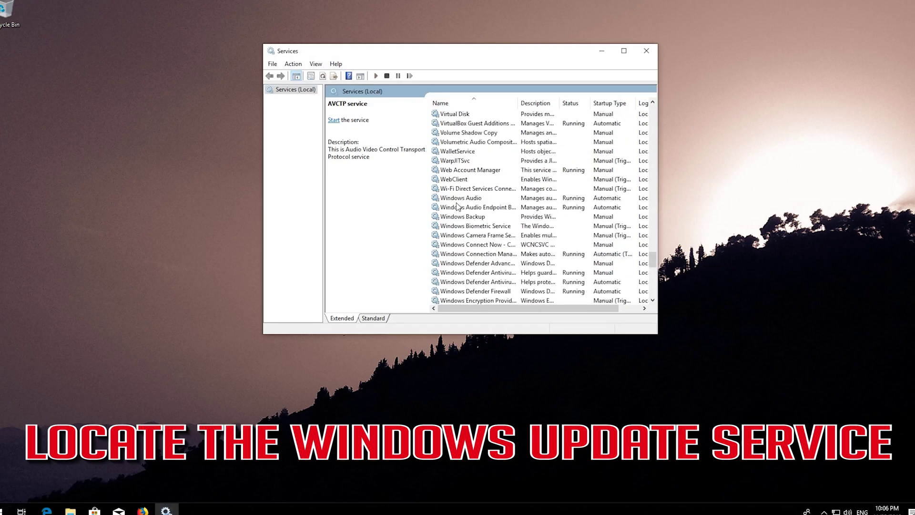
scroll(458, 207, down, 10)
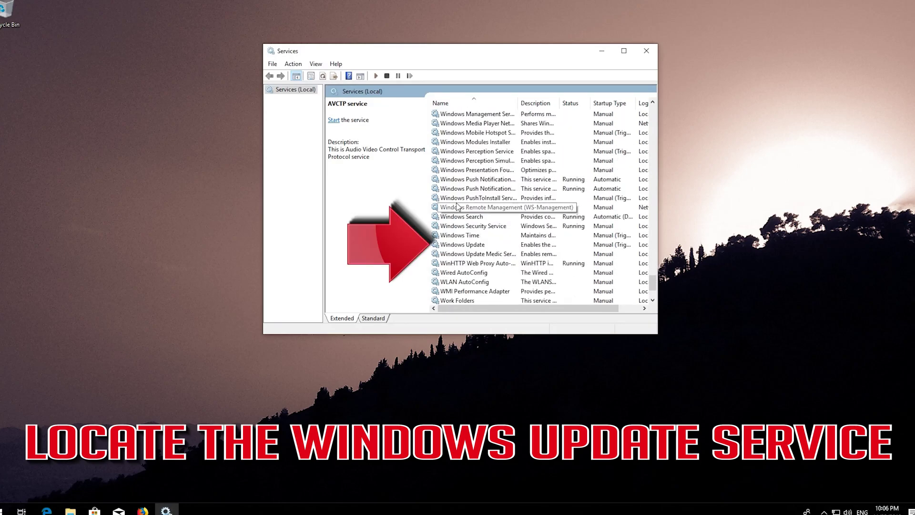
click(464, 246)
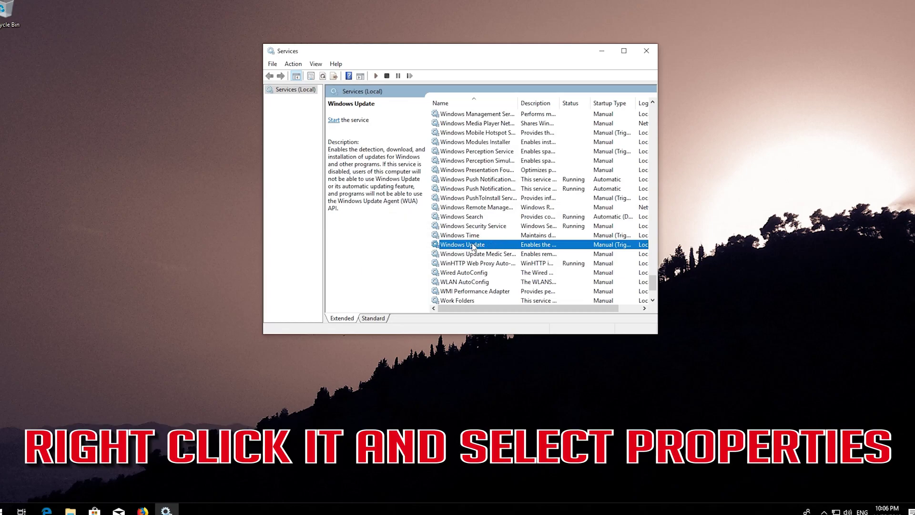
right_click(473, 246)
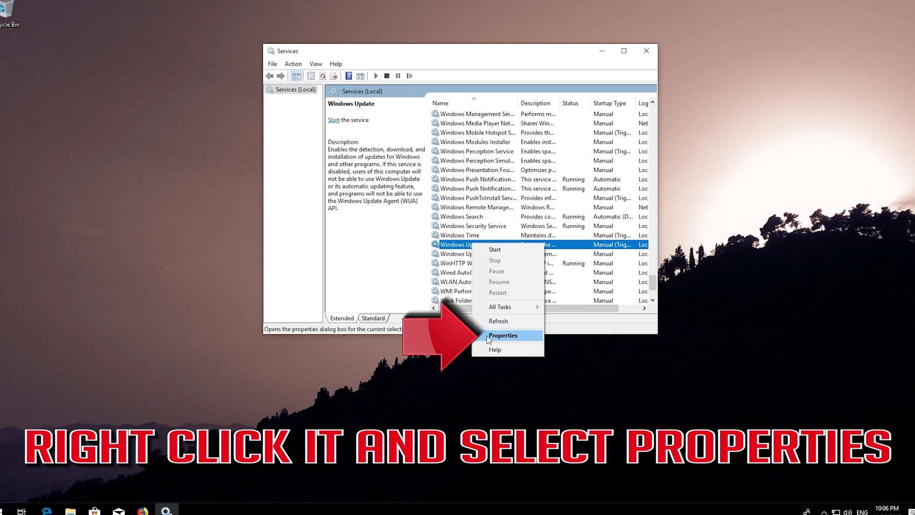
- Set the Windows Update service's startup type to Automatic in its properties, apply and close
click(510, 335)
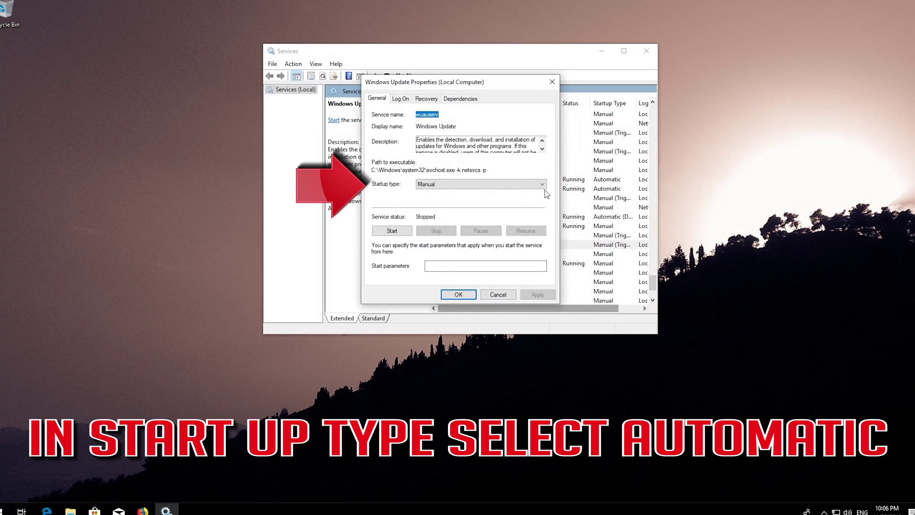
click(476, 188)
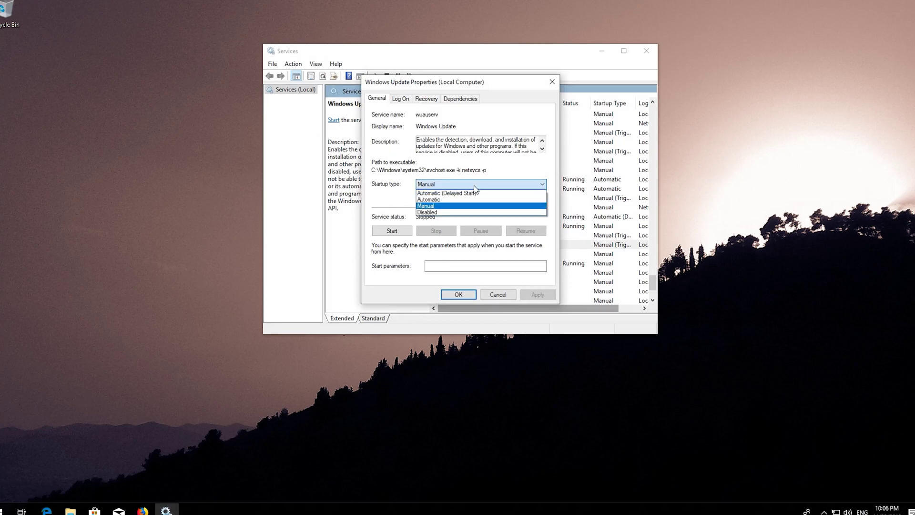
click(453, 200)
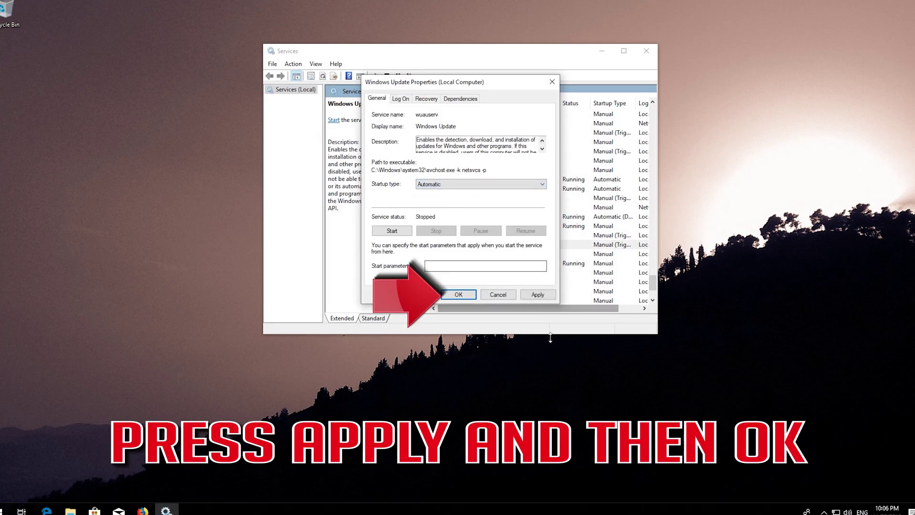
click(535, 298)
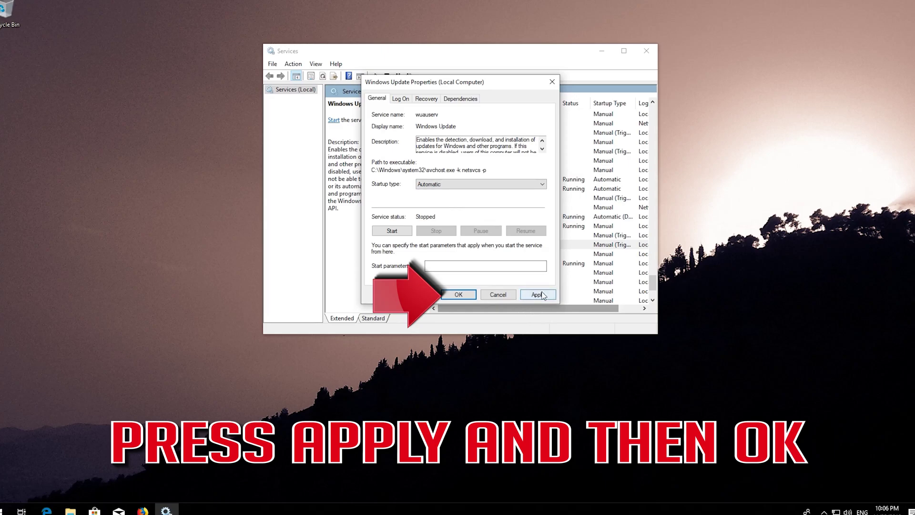
click(542, 295)
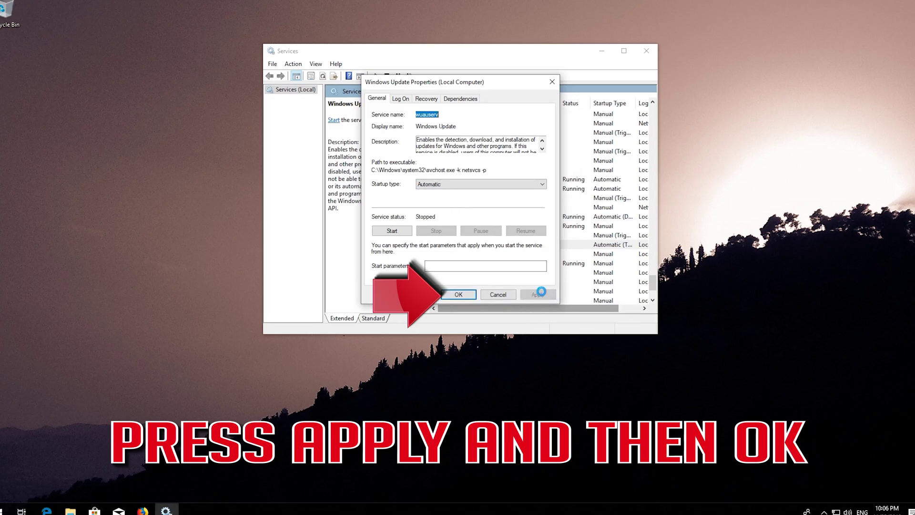
click(459, 295)
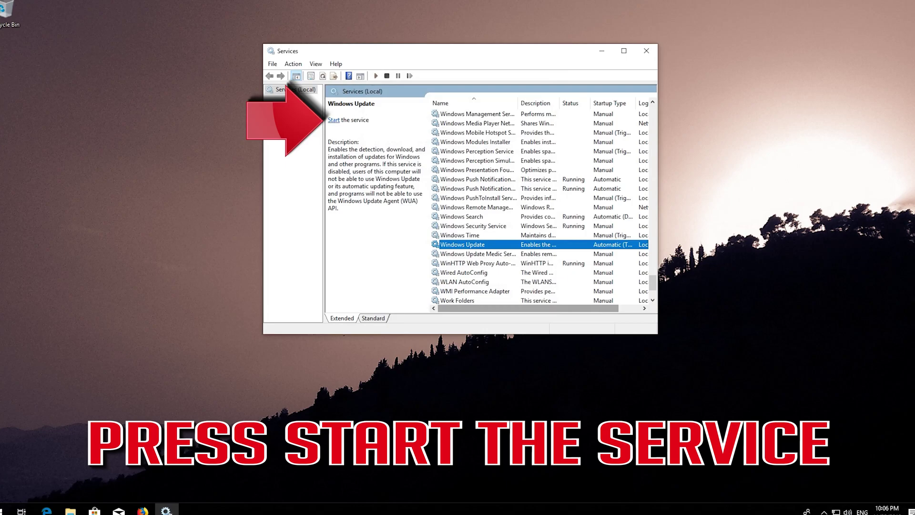
- Start and then restart the Windows Update service, and close the Services window
click(336, 122)
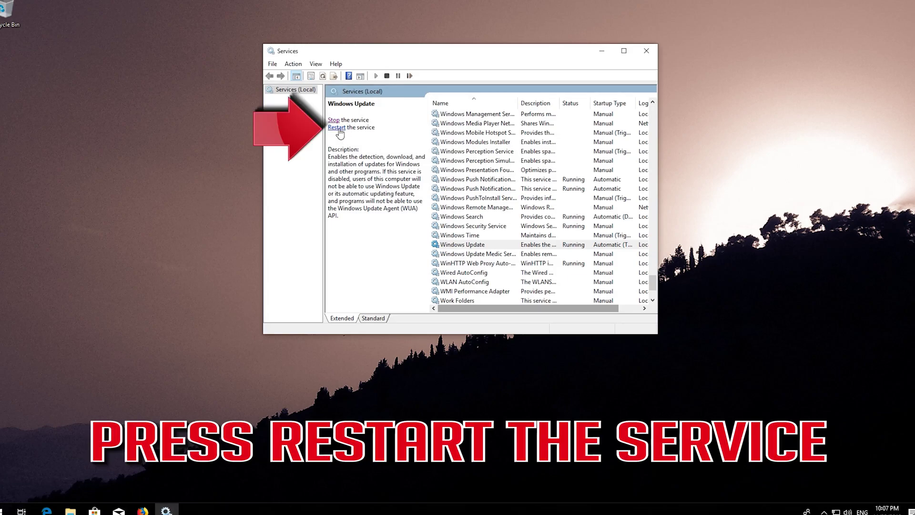
click(338, 128)
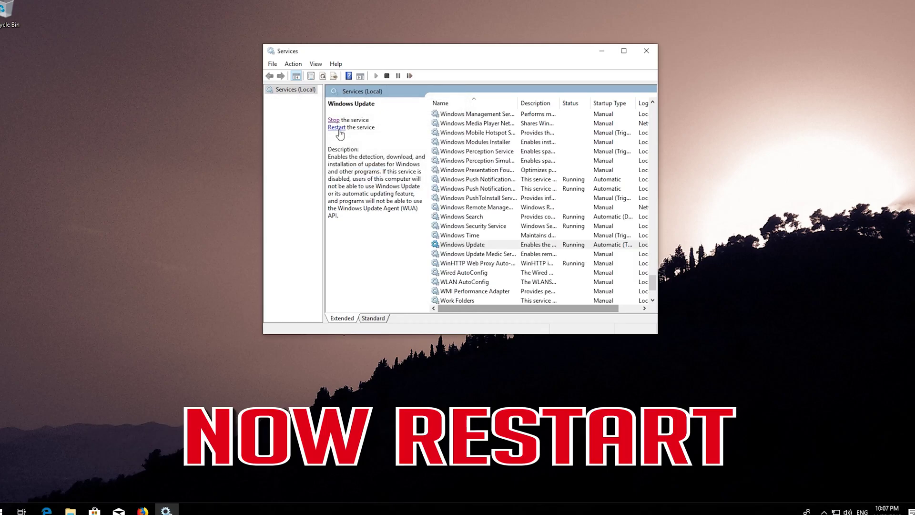
click(656, 51)
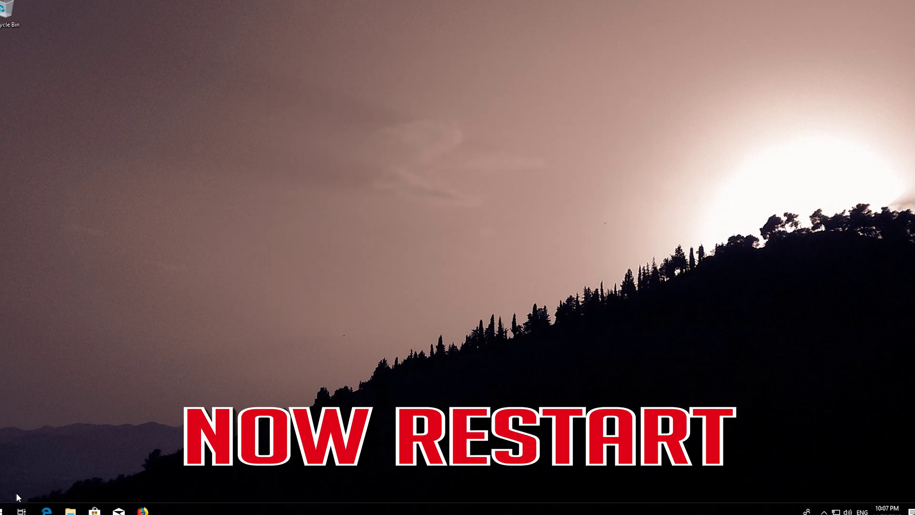
- Restart the computer from Start > Power, then search 'notepad' and open a blank Notepad window
click(5, 509)
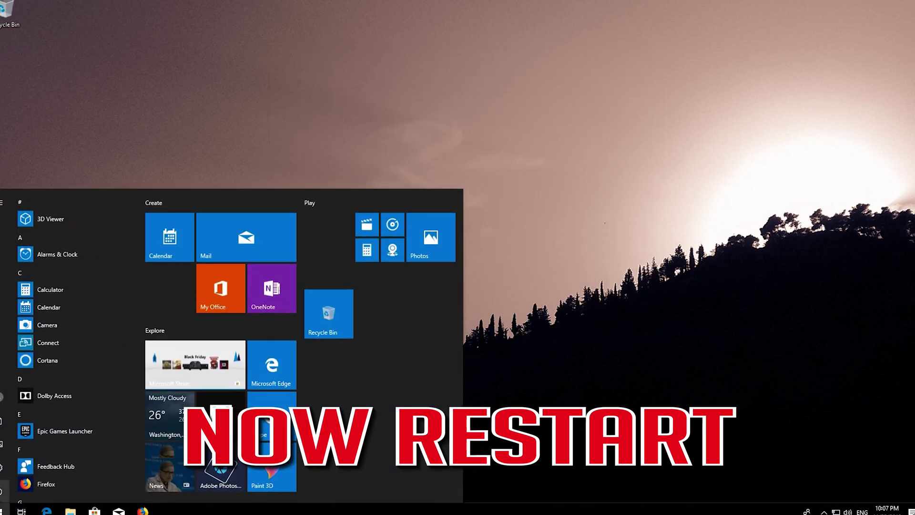
click(4, 491)
click(6, 466)
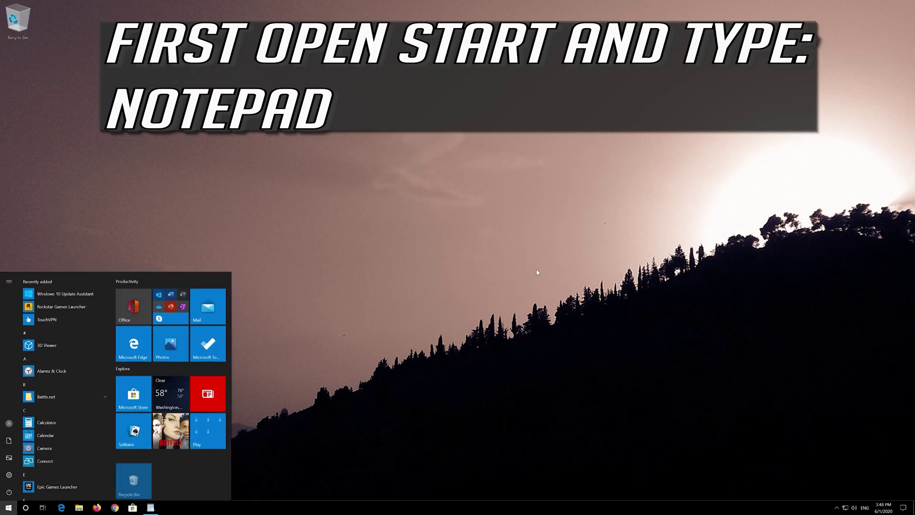
text(notepad)
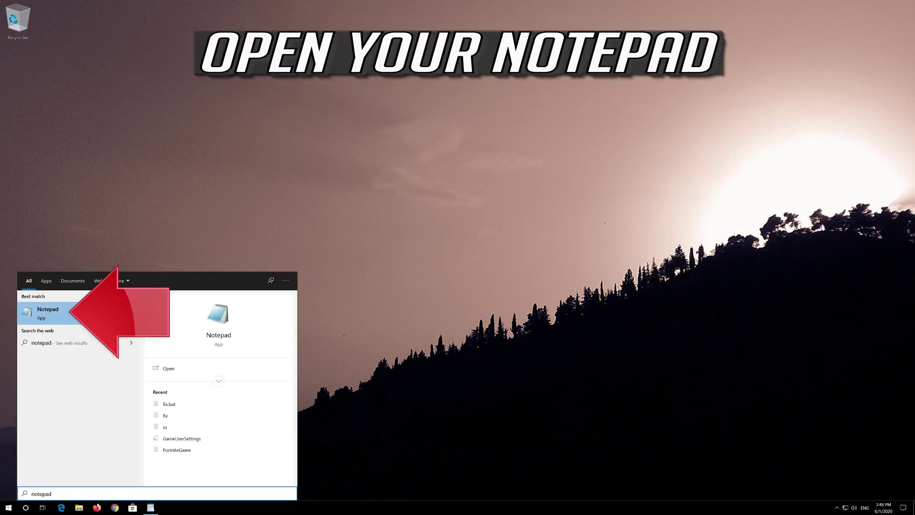
click(90, 312)
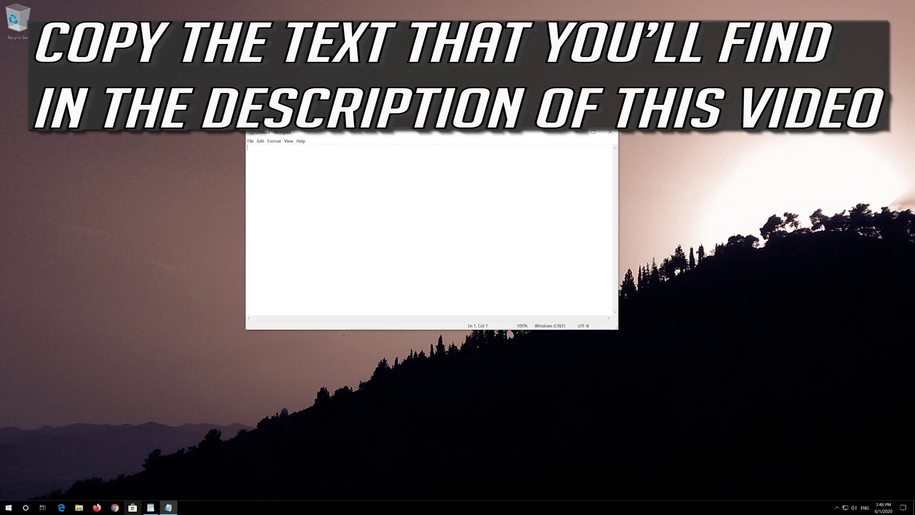
- Copy WordPad's full reset script, net stop bits through net start cryptsvc, then minimize WordPad
click(152, 507)
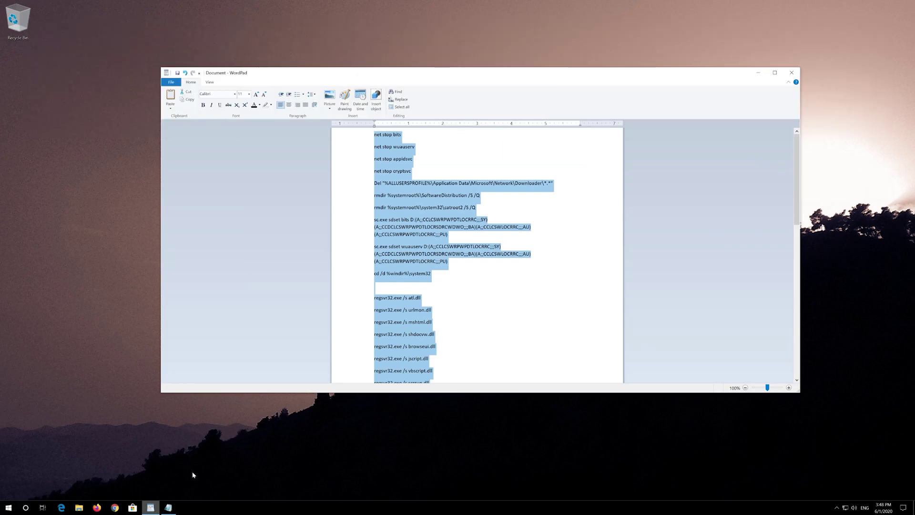
click(375, 135)
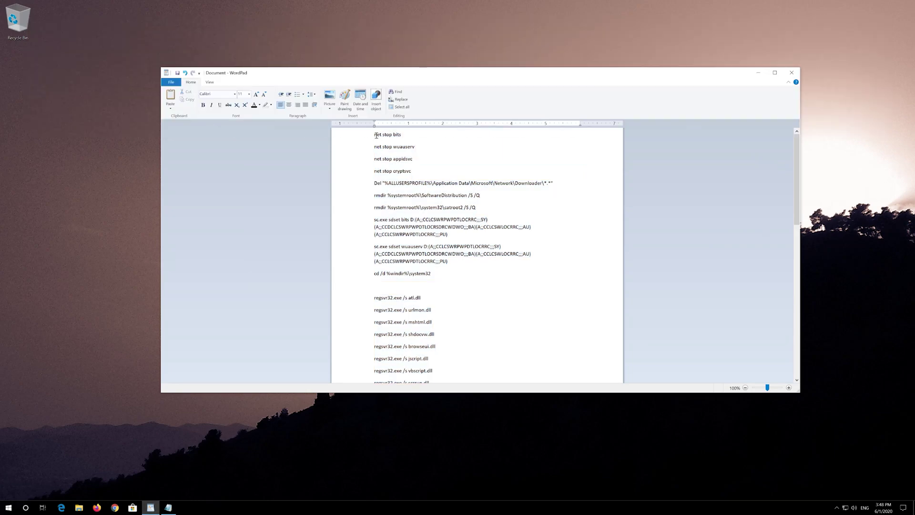
drag(375, 135, 601, 514)
scroll(472, 311, up, 1)
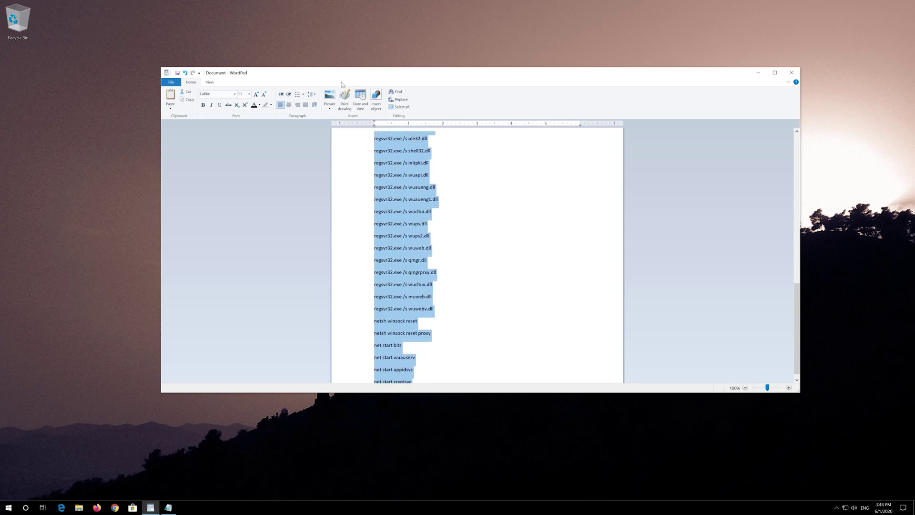
right_click(417, 213)
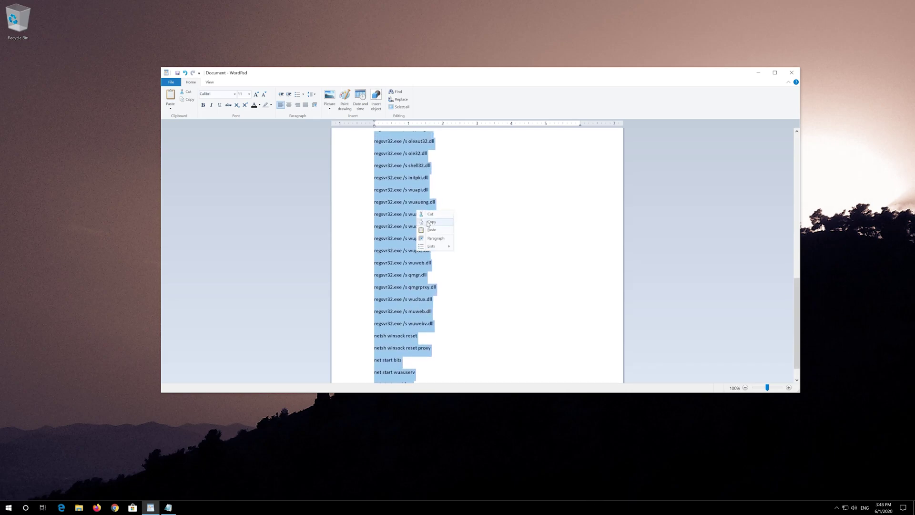
click(428, 224)
scroll(428, 224, up, 1)
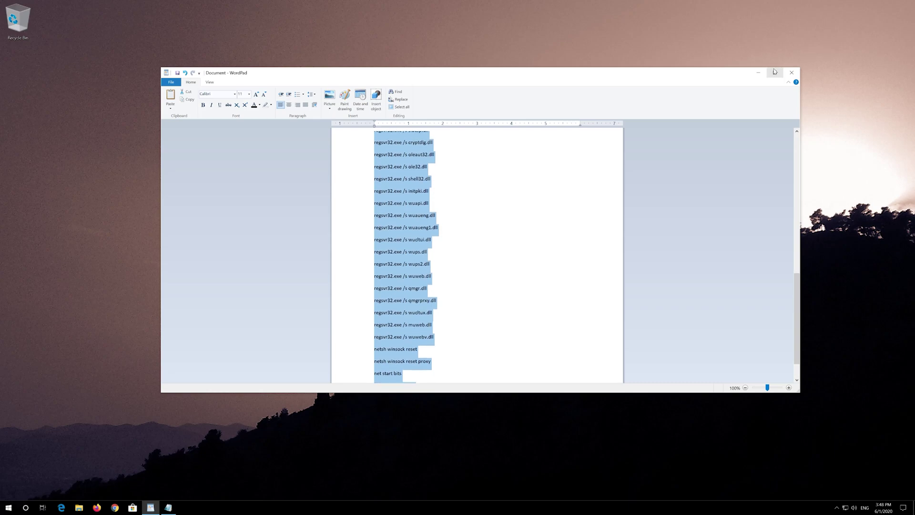
click(759, 73)
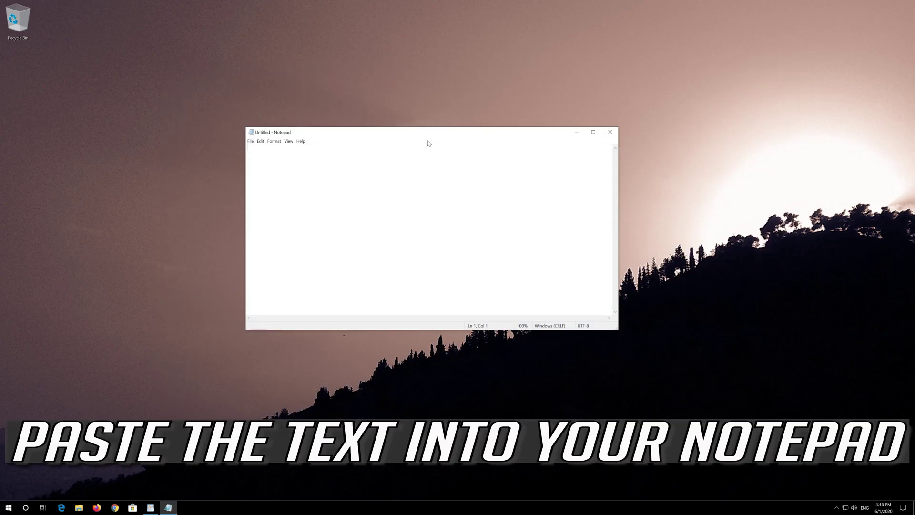
- Paste the copied reset script into the blank Notepad document and bring up Save As
click(260, 142)
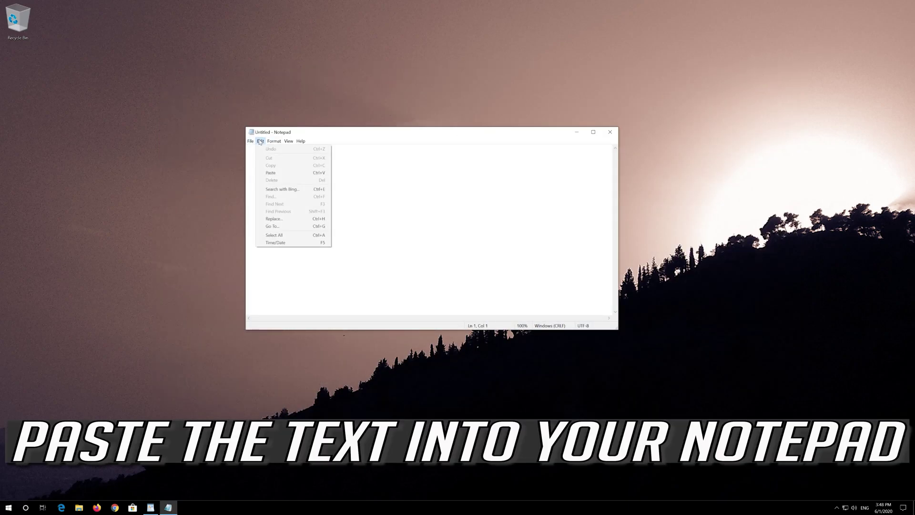
click(296, 173)
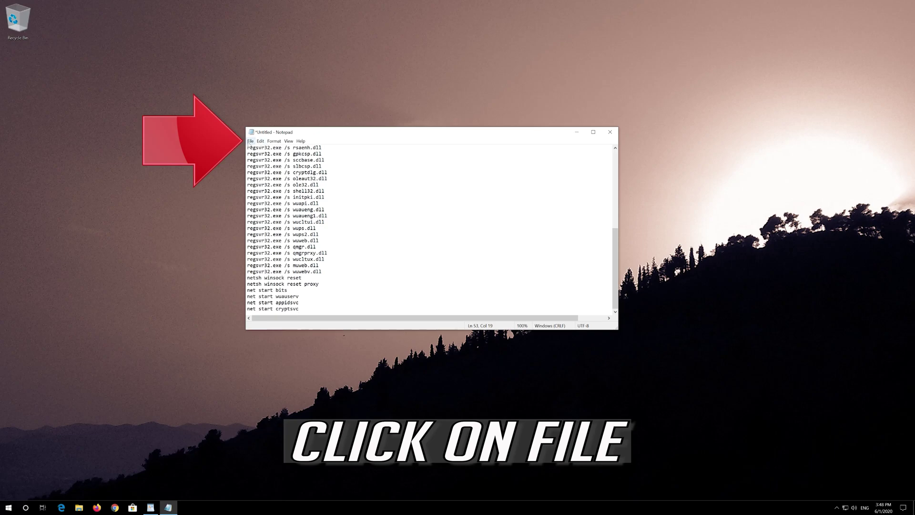
click(250, 142)
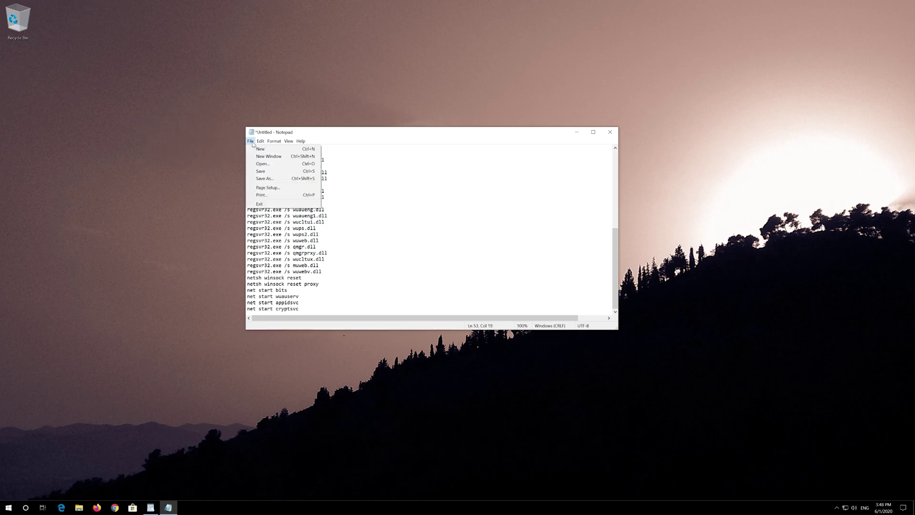
click(268, 181)
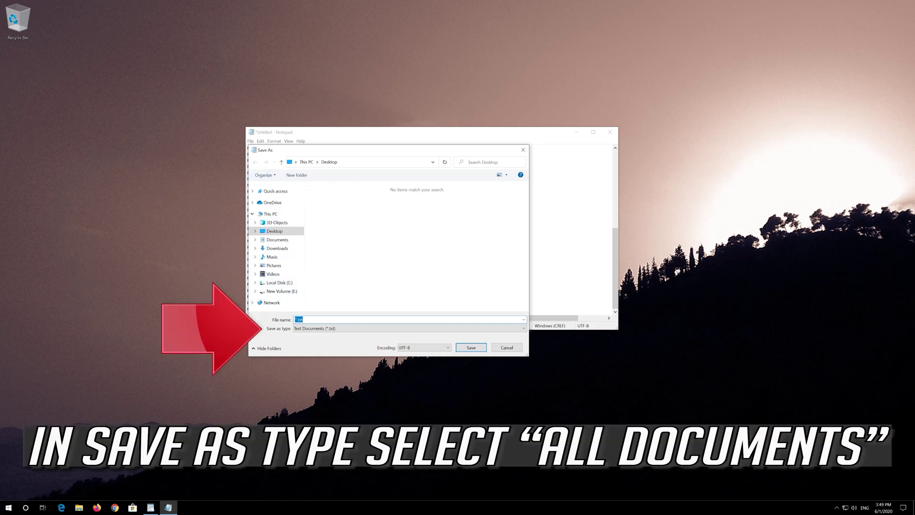
- Save the script to the Desktop as fix.bat with the file type set to All Files
click(300, 329)
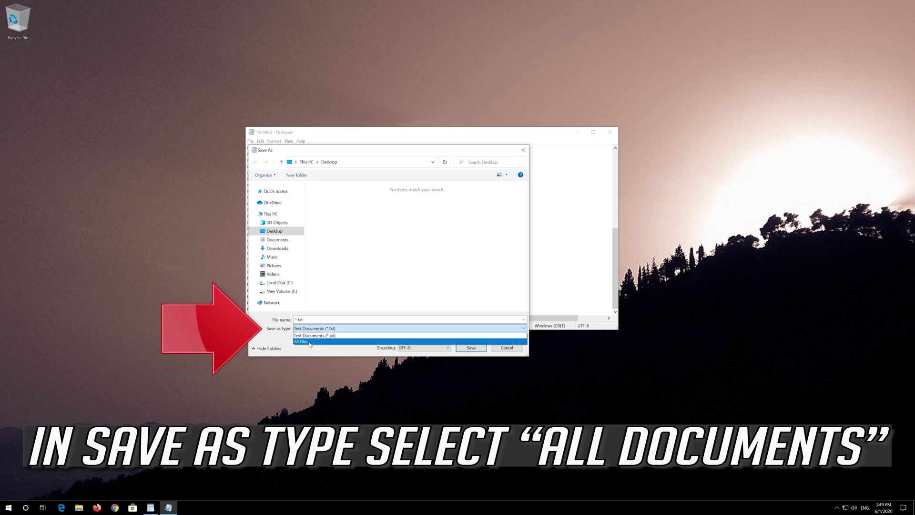
click(310, 342)
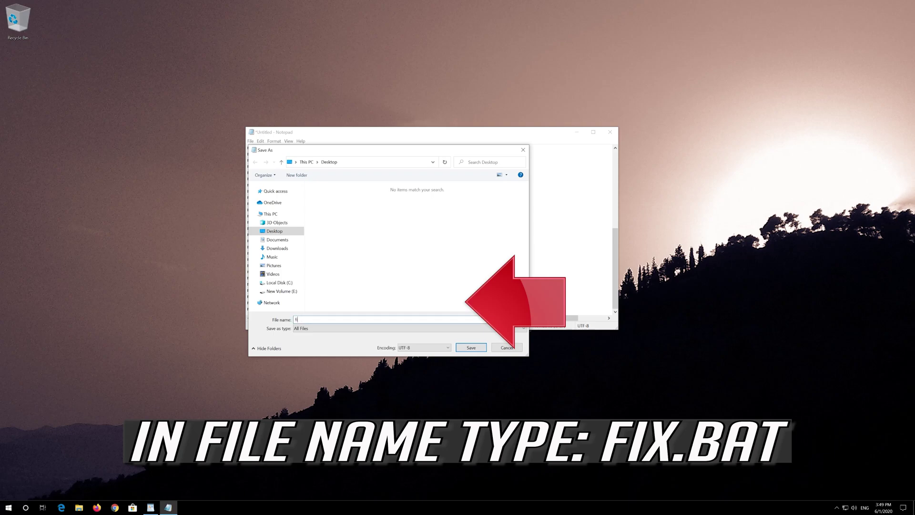
text(fix.bat)
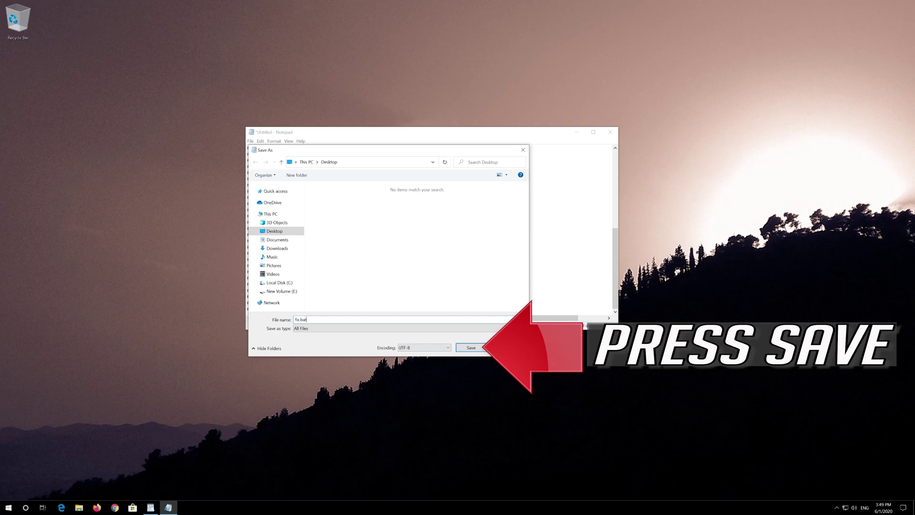
click(471, 348)
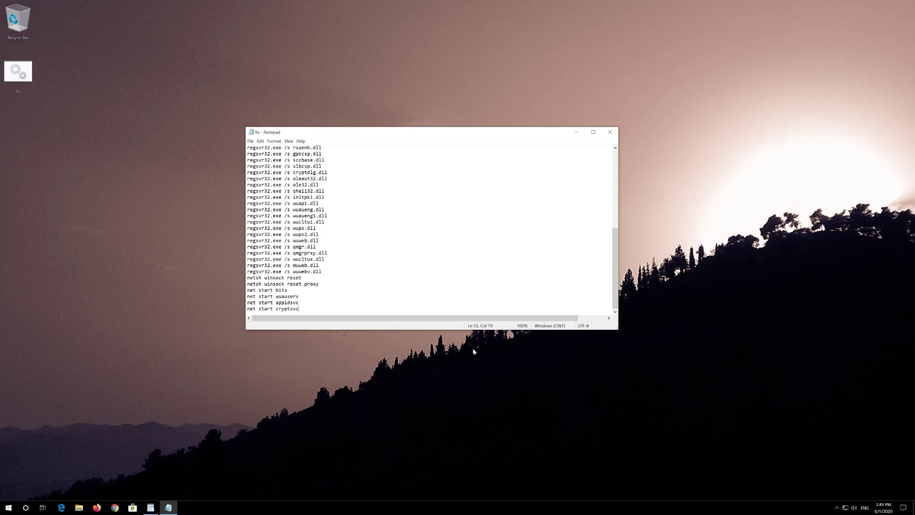
- Close Notepad and run fix.bat from the desktop as administrator, allowing the permission prompt
click(611, 132)
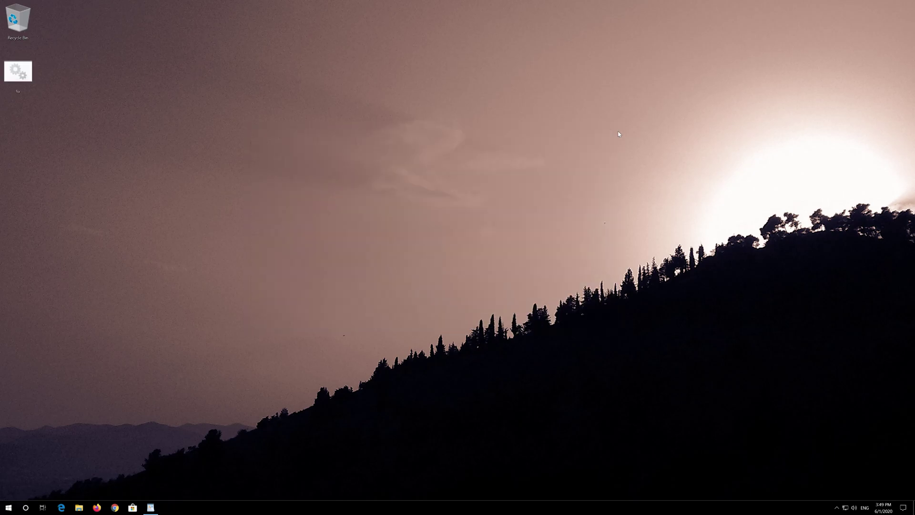
right_click(9, 71)
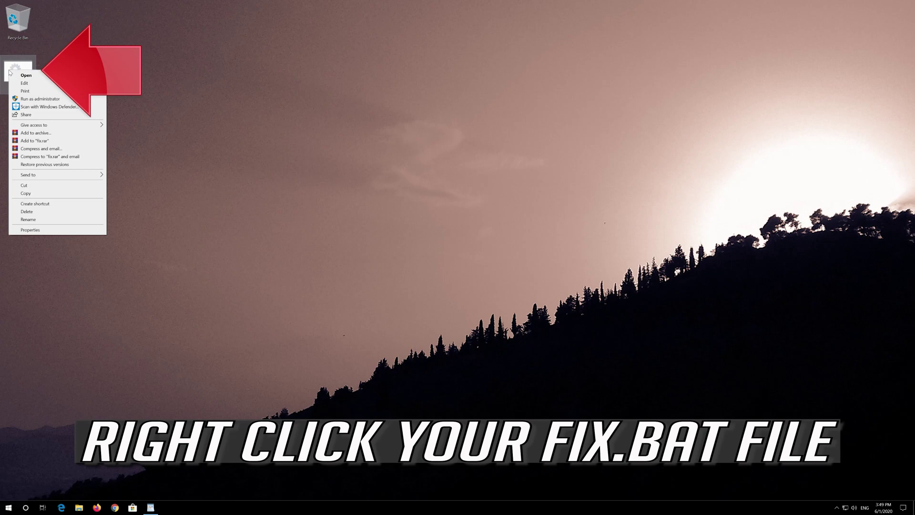
click(53, 102)
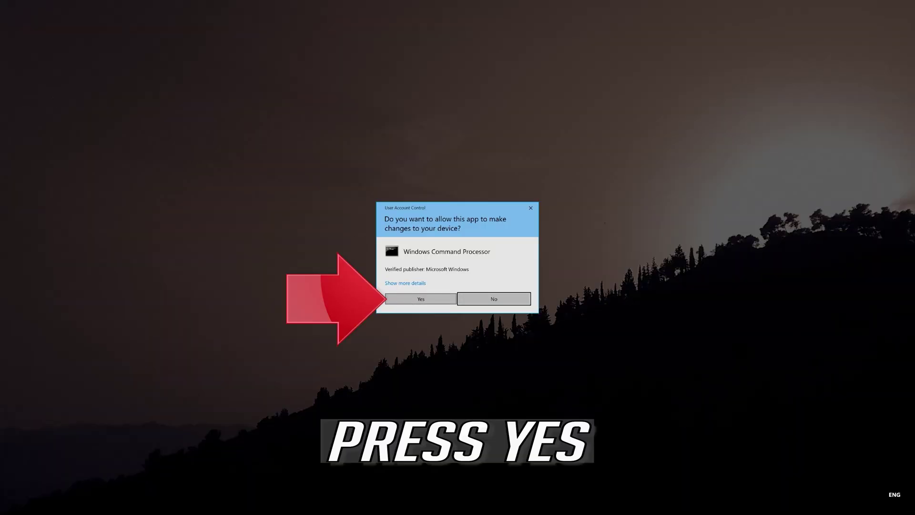
click(421, 299)
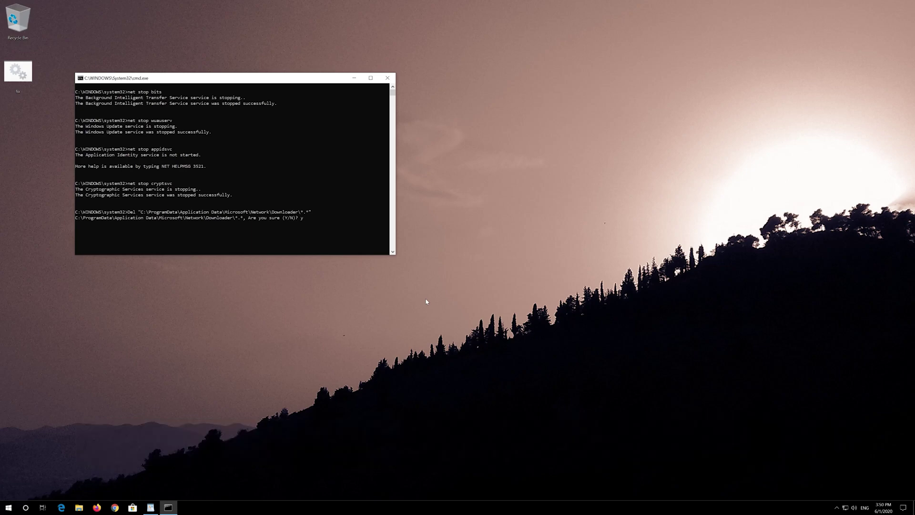
- Answer y at the Downloader deletion confirmation so fix.bat runs to completion
text(y)
key(Return)
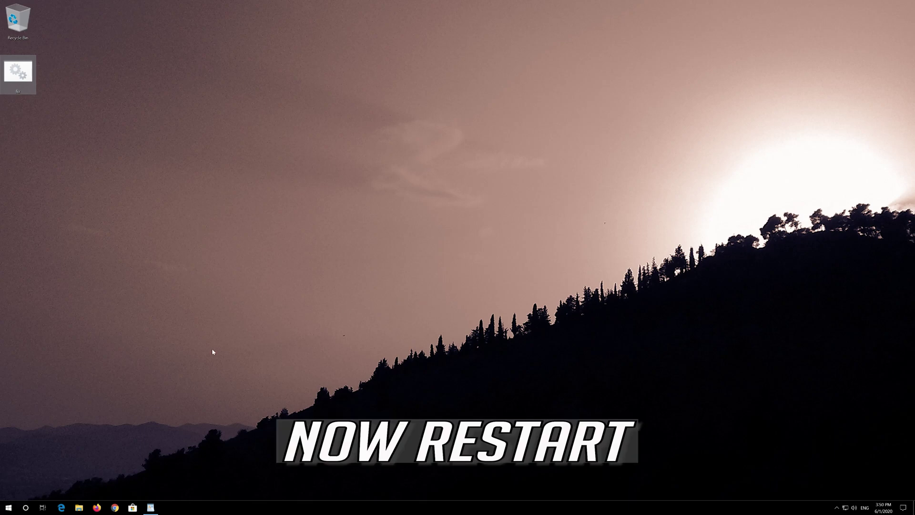
- Open the Start menu's Power options to restart the PC so the fix.bat reset applies
click(4, 506)
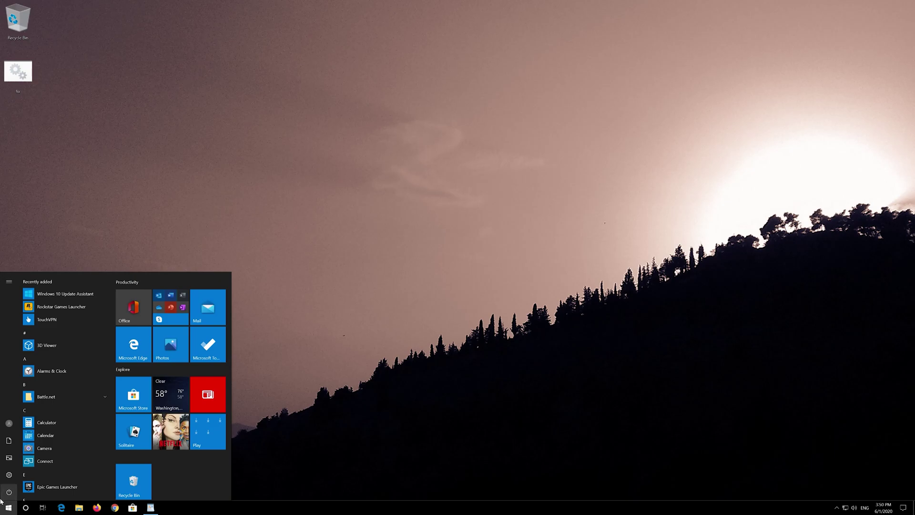
mouse_move(2, 496)
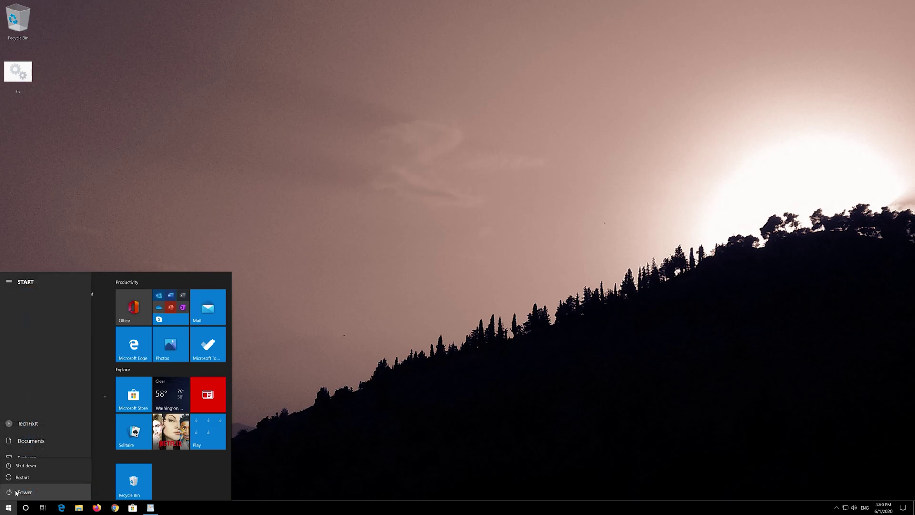